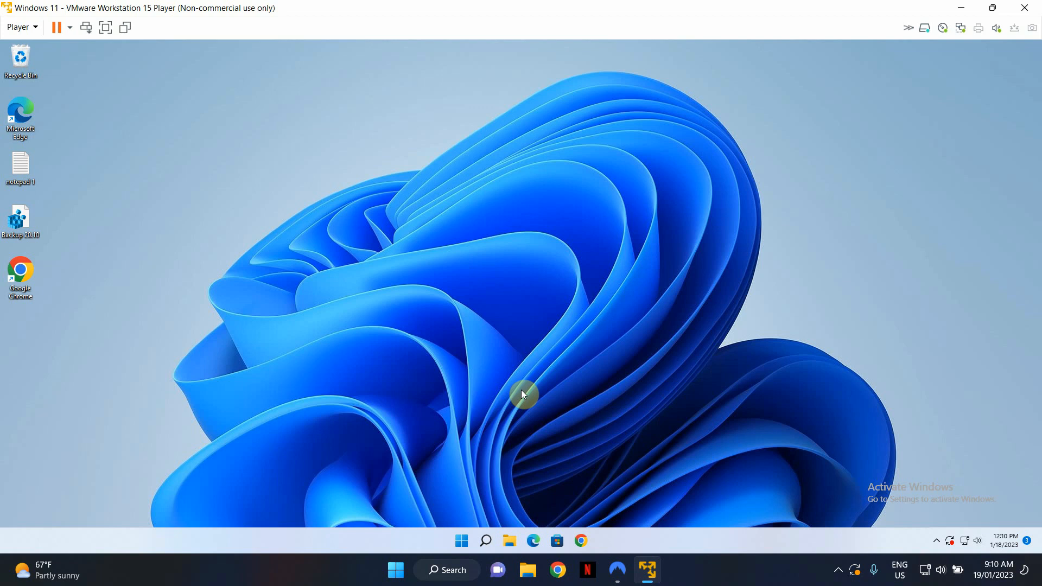
Search for netplwiz, run it, and move the User Accounts dialog toward the middle of the desktop
{"action": "left_click", "coordinate": [465, 542]}
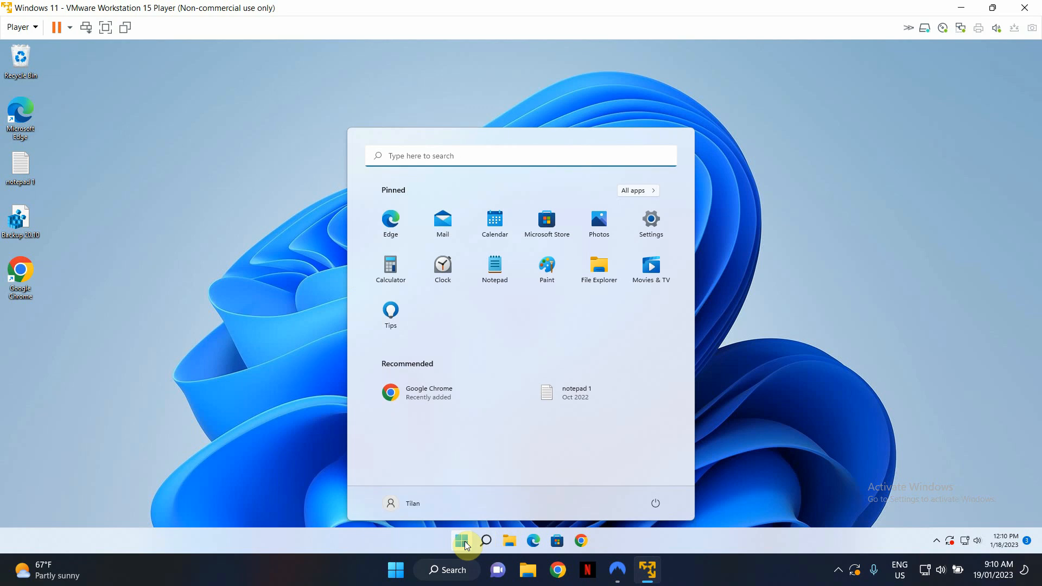
{"action": "type", "text": "net"}
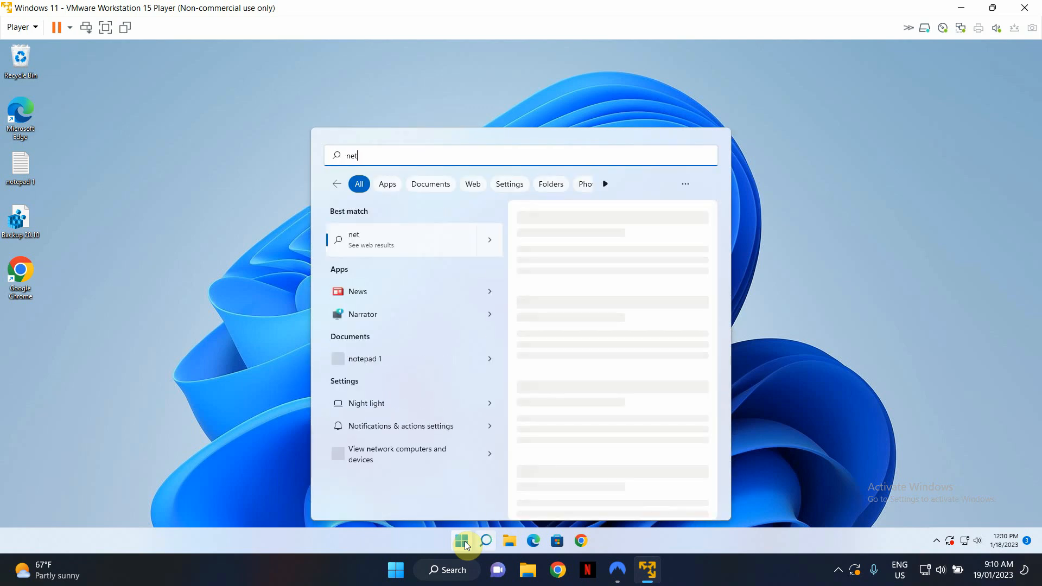
{"action": "type", "text": "plwiz"}
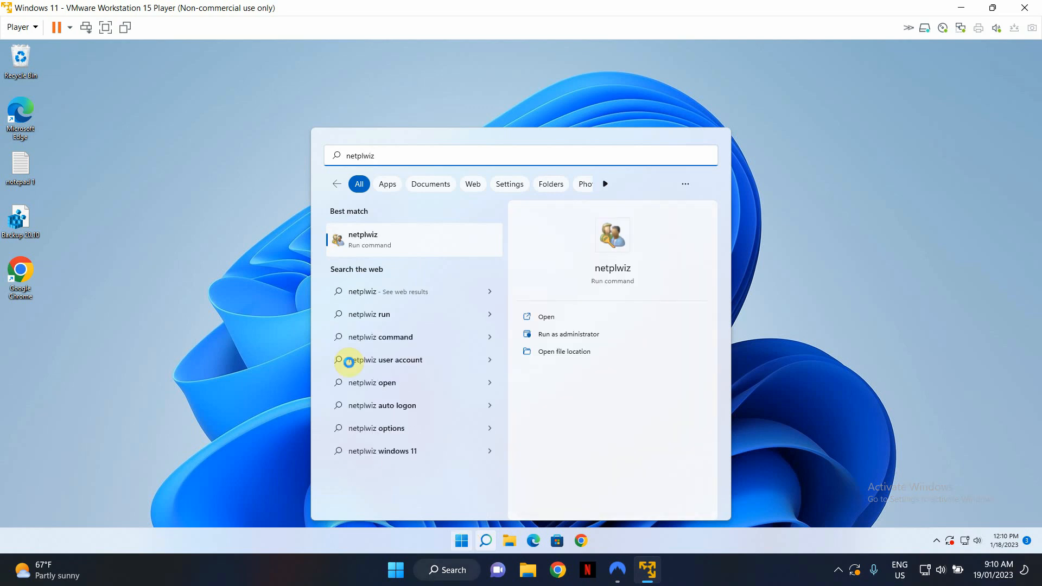
{"action": "left_click", "coordinate": [376, 249]}
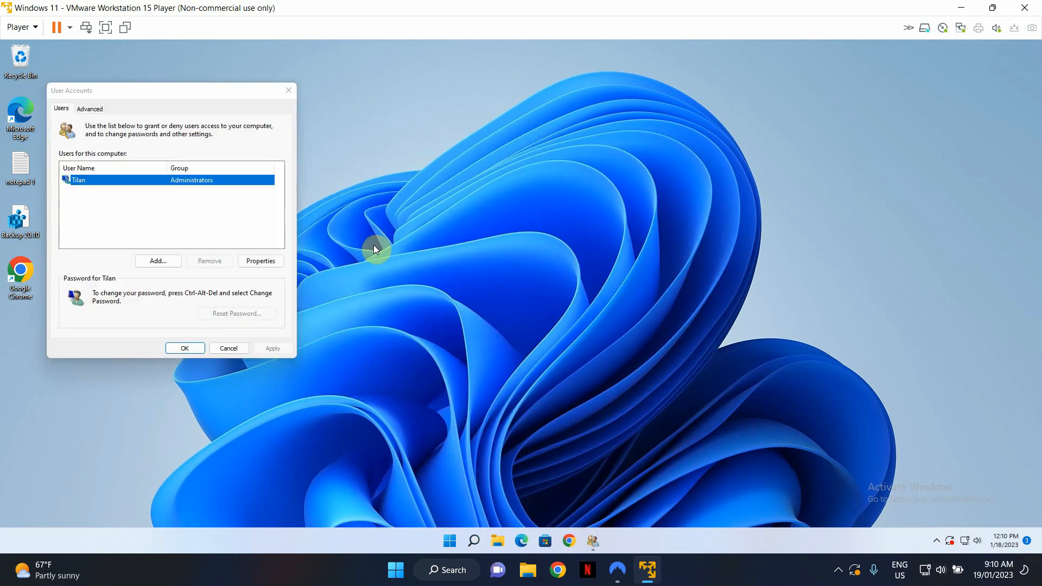
{"action": "left_click_drag", "start_coordinate": [162, 95], "coordinate": [536, 95]}
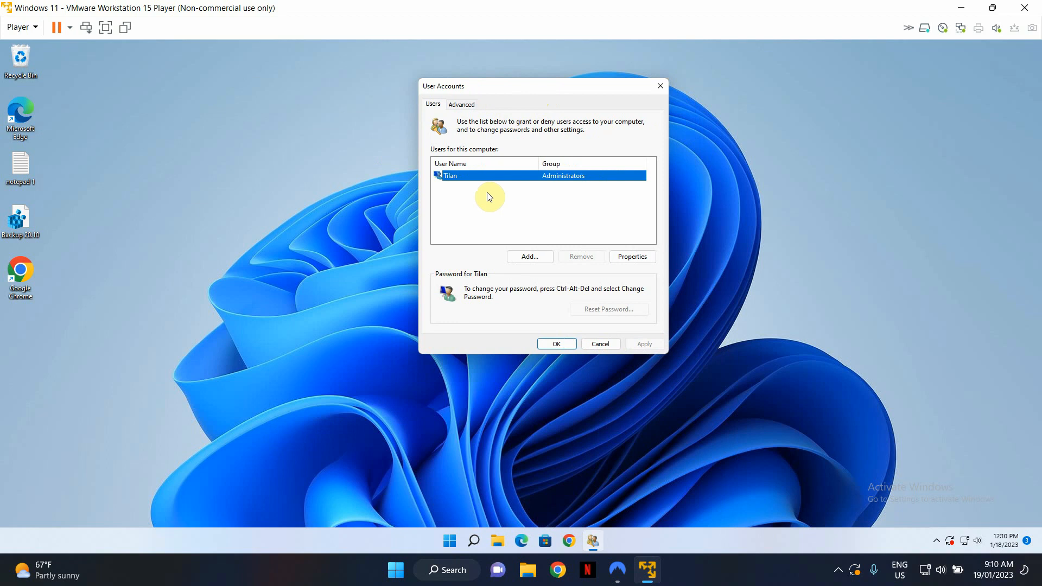
Start adding a new local user without a Microsoft account and enter the user name Tester1
{"action": "left_click", "coordinate": [535, 264]}
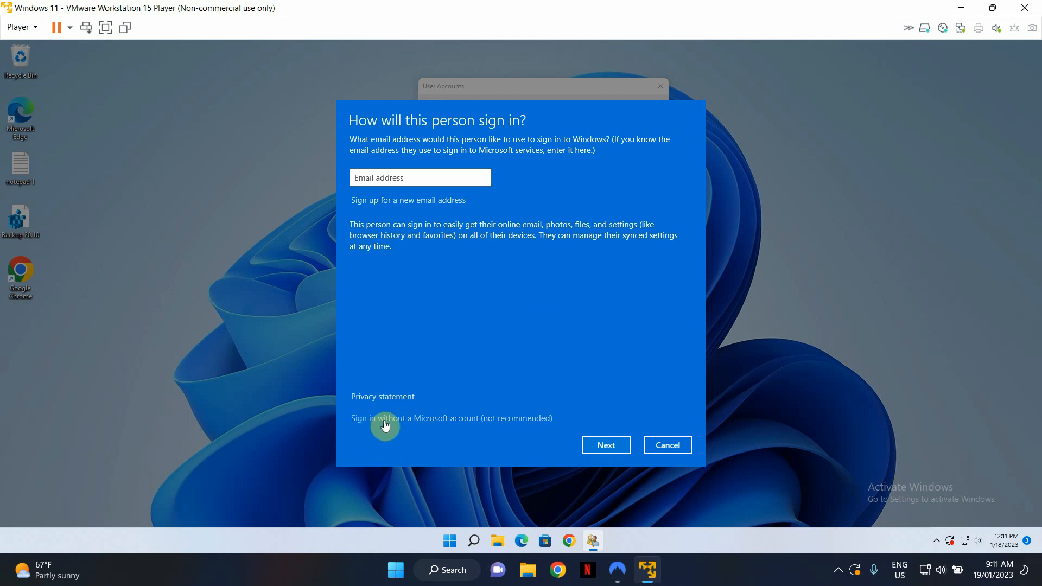
{"action": "left_click", "coordinate": [514, 419]}
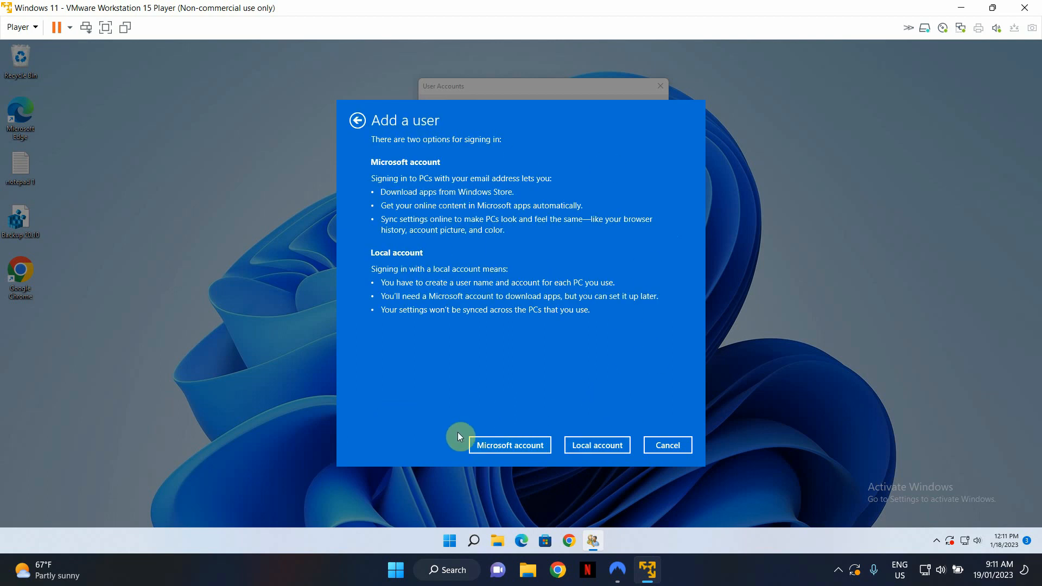
{"action": "left_click", "coordinate": [601, 445]}
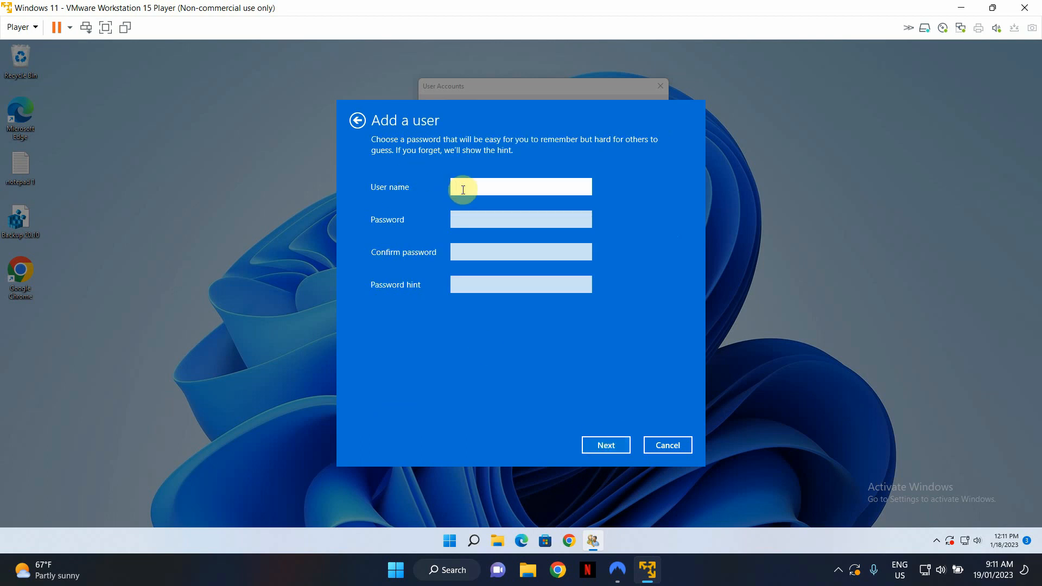
{"action": "type", "text": "Tester1"}
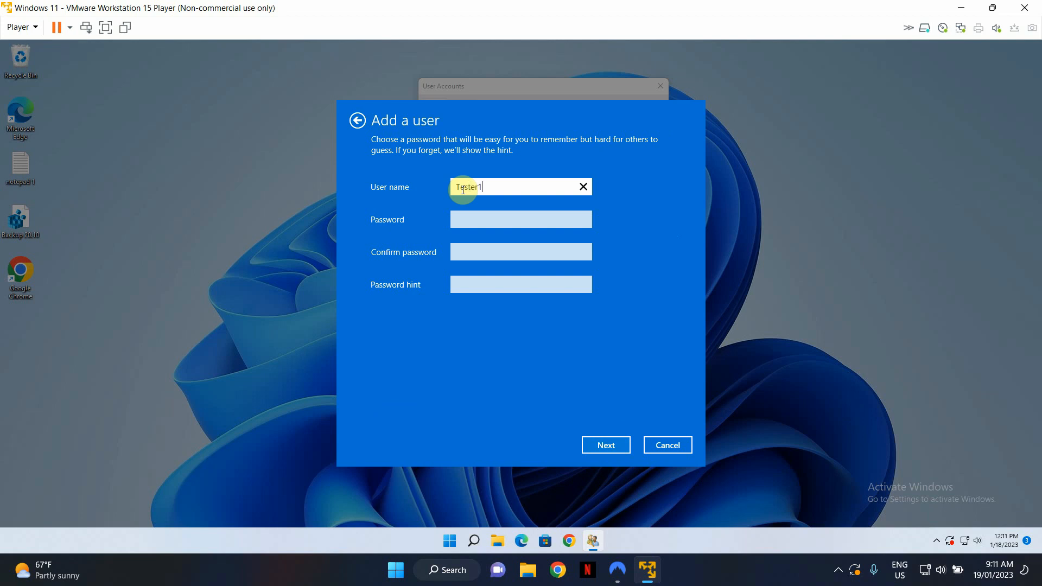
Enter the account password for Tester1 and repeat it in the confirmation field
{"action": "left_click", "coordinate": [520, 220]}
{"action": "type", "text": "••••••••"}
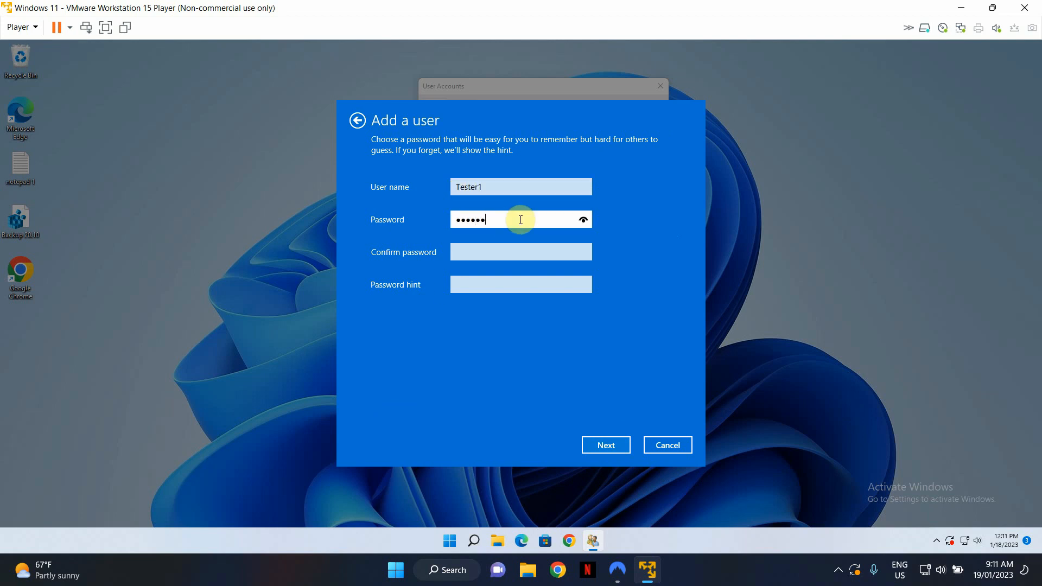
{"action": "left_click", "coordinate": [464, 251]}
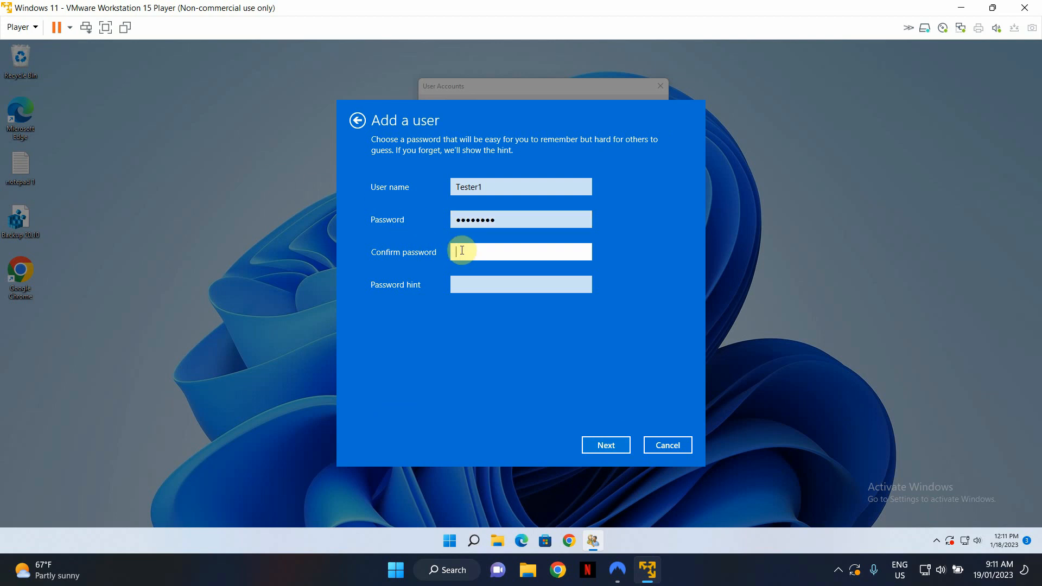
{"action": "type", "text": "••••••••"}
Set the password hint to "Your name" and finish creating the Tester1 local account
{"action": "left_click", "coordinate": [510, 281]}
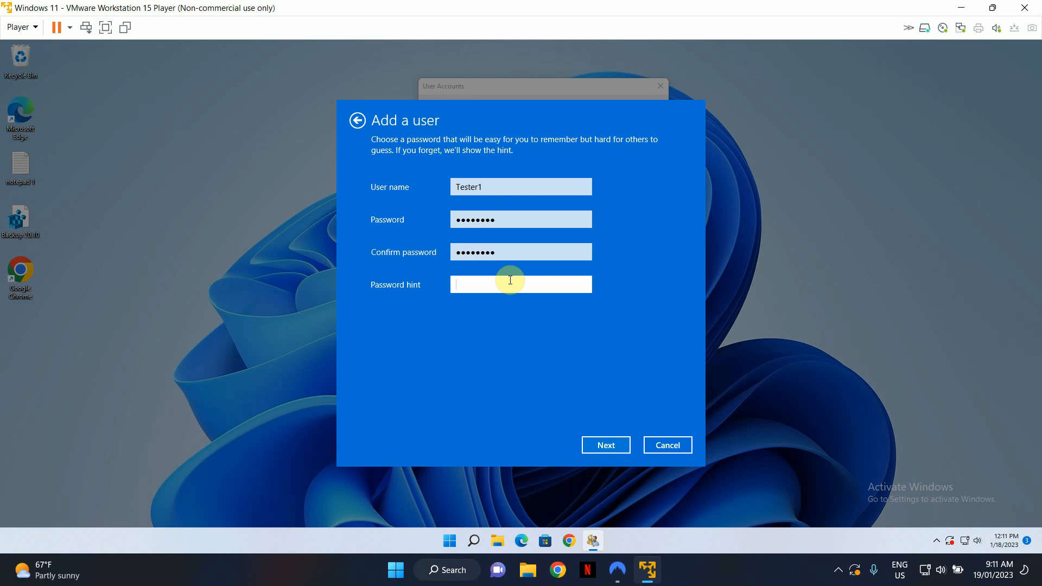
{"action": "type", "text": "Your name"}
{"action": "left_click", "coordinate": [623, 451]}
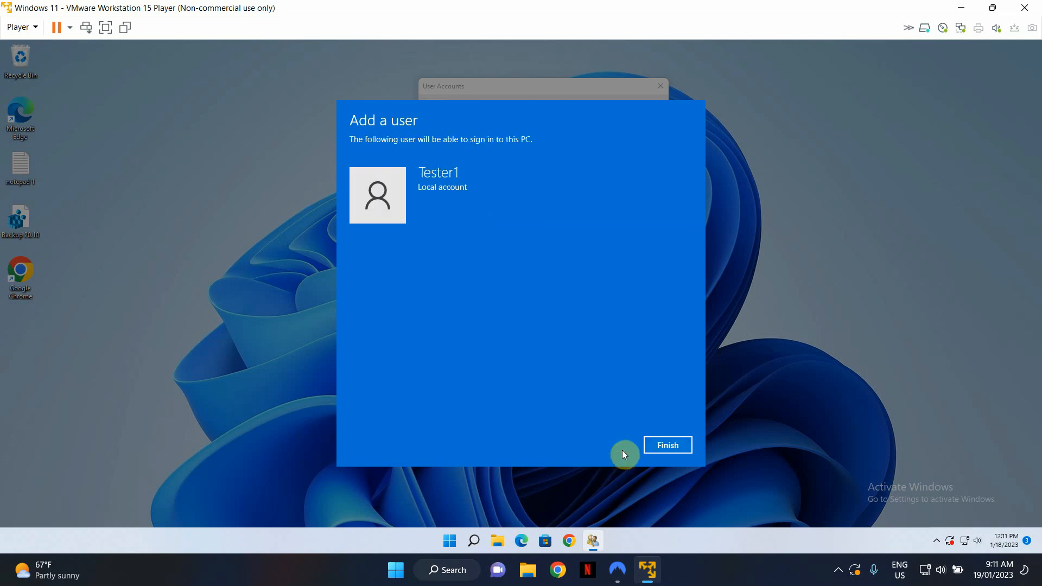
{"action": "left_click", "coordinate": [673, 444]}
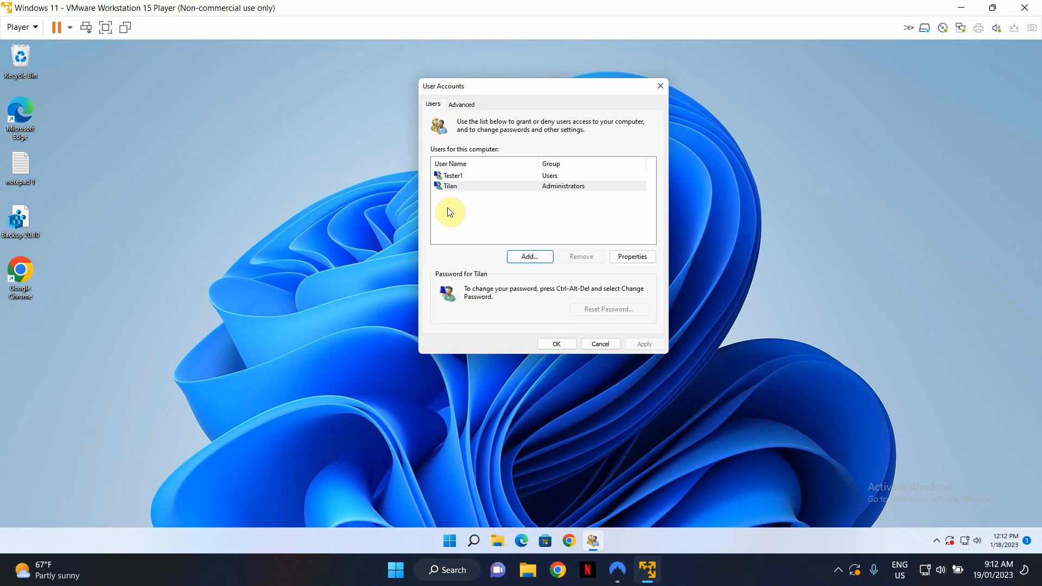
Select Tester1 in the user list to check its group, and close the User Accounts dialog
{"action": "left_click", "coordinate": [450, 174]}
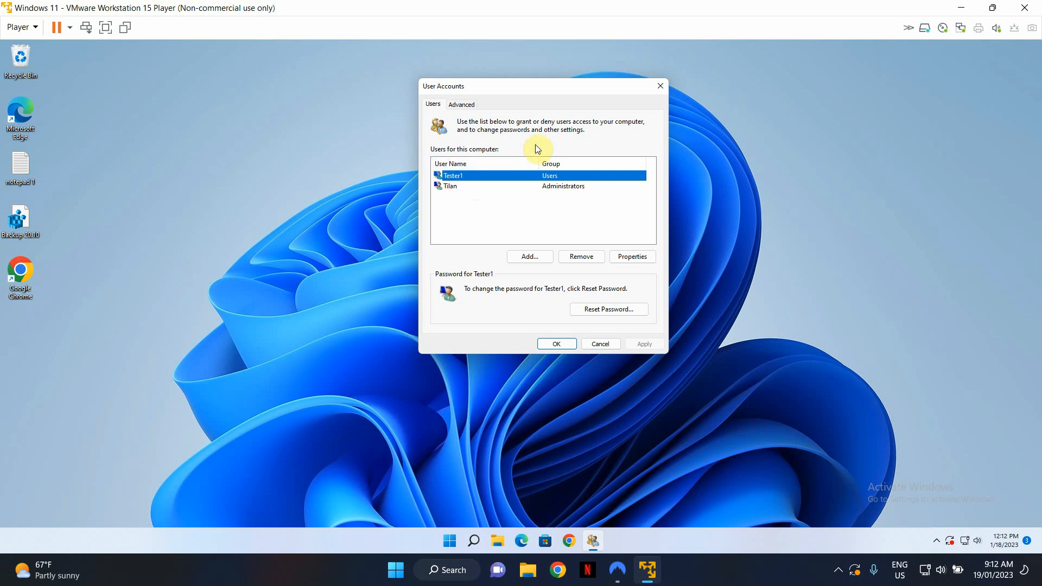
{"action": "left_click", "coordinate": [559, 344]}
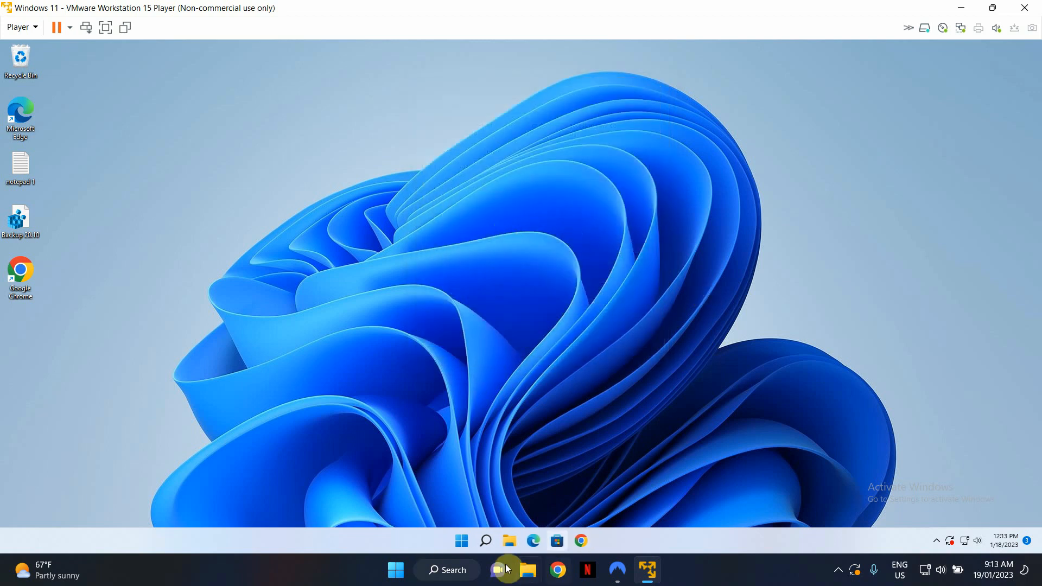
Search for cmd and open Command Prompt as administrator, approving the elevation request
{"action": "left_click", "coordinate": [462, 541]}
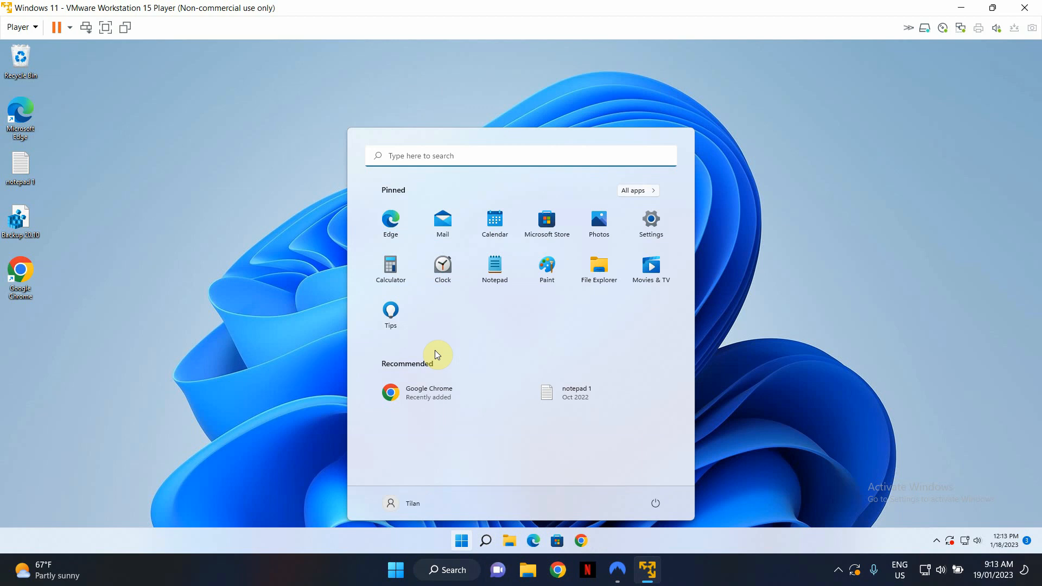
{"action": "type", "text": "cmd"}
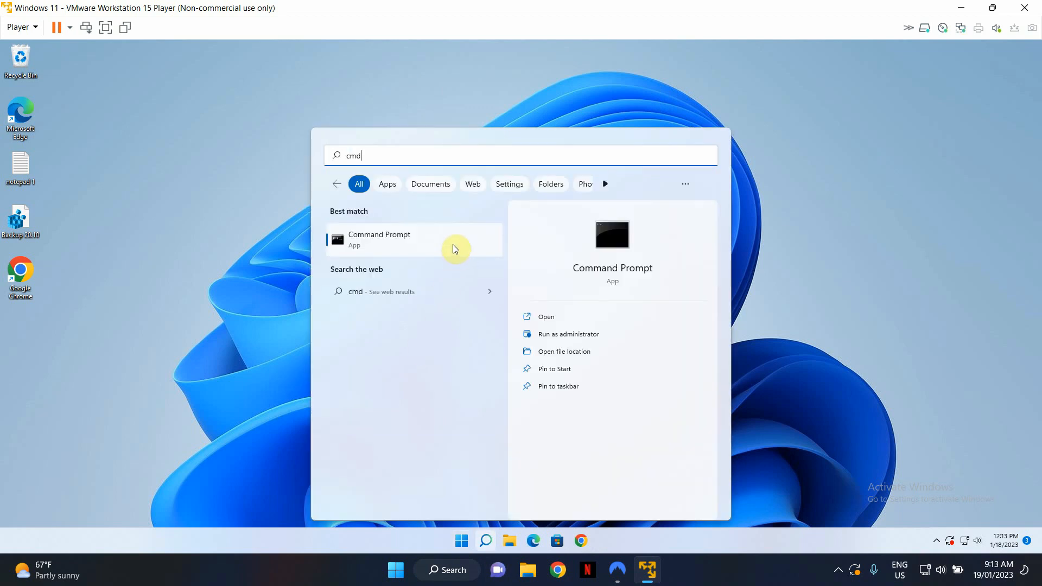
{"action": "left_click", "coordinate": [578, 336]}
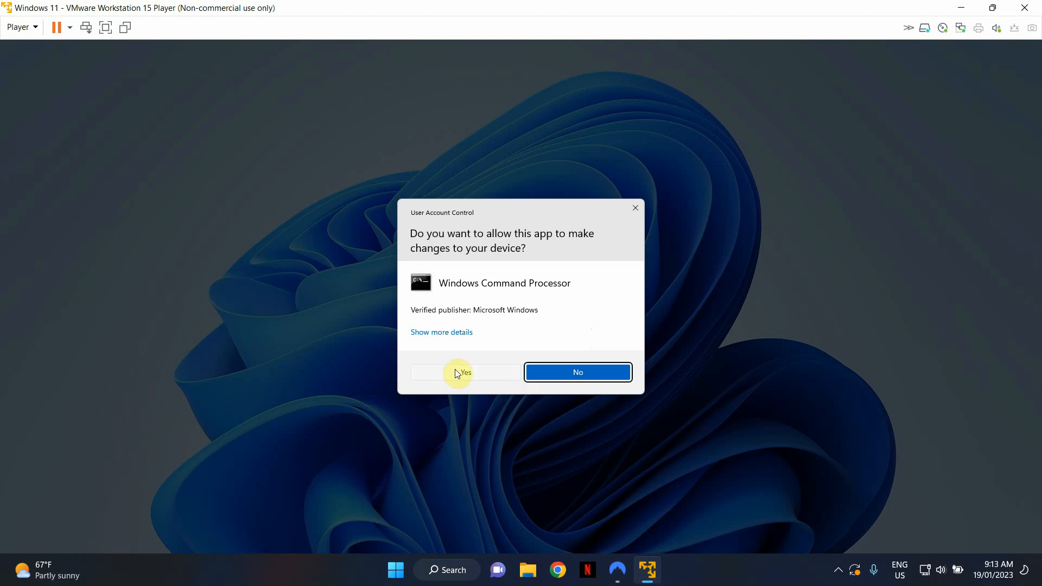
{"action": "left_click", "coordinate": [474, 376]}
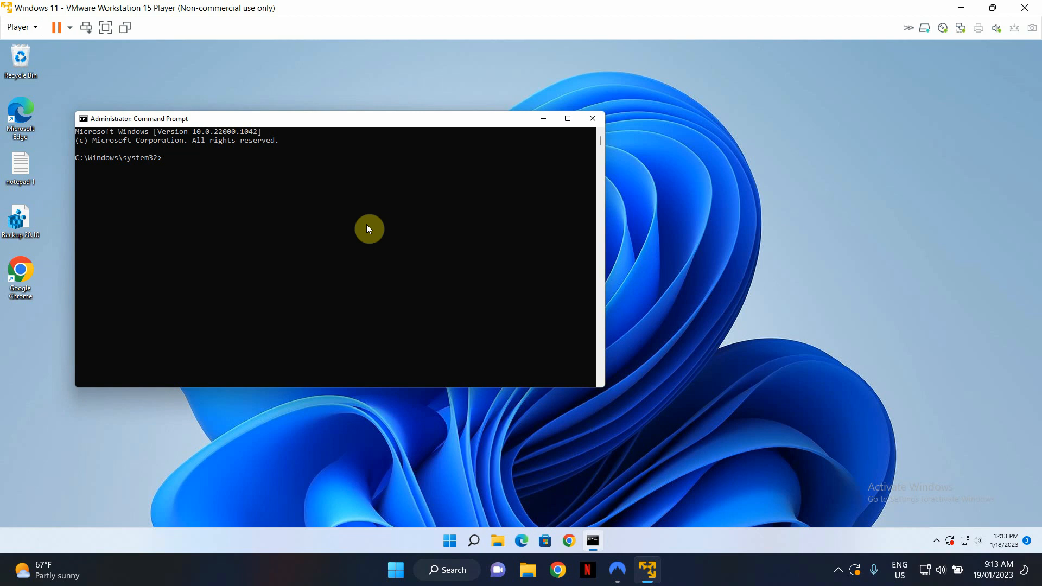
List the members of the local administrators group with the command "net localgroup administrators"
{"action": "type", "text": "net localgroup administrators"}
{"action": "key", "text": "Return"}
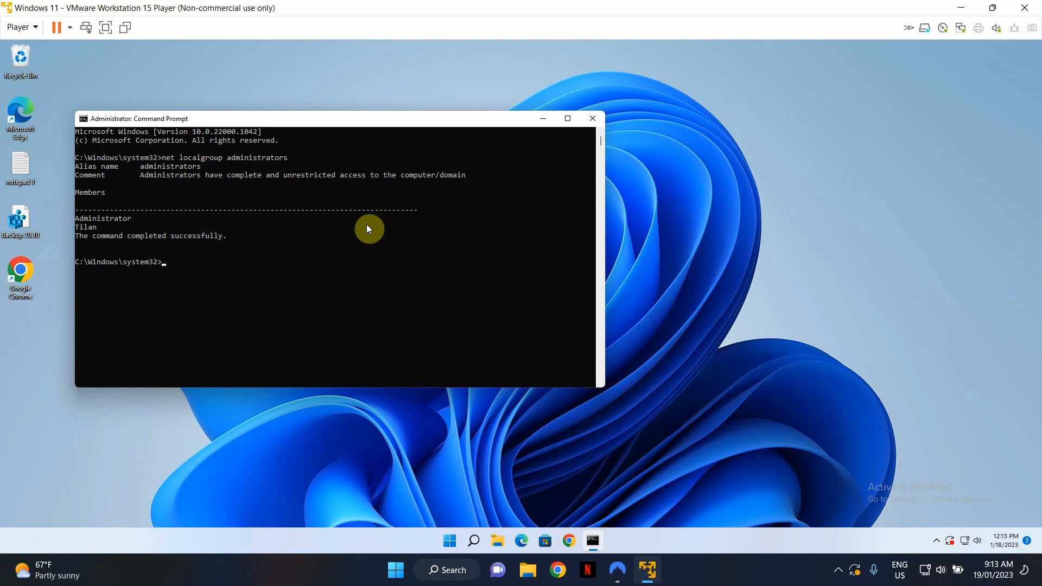
Begin a new command line with "net localgroup administrators" at the prompt
{"action": "type", "text": "net localgor"}
{"action": "key", "text": "BackSpace"}
{"action": "key", "text": "BackSpace"}
{"action": "type", "text": "roup administrators /add Tester1"}
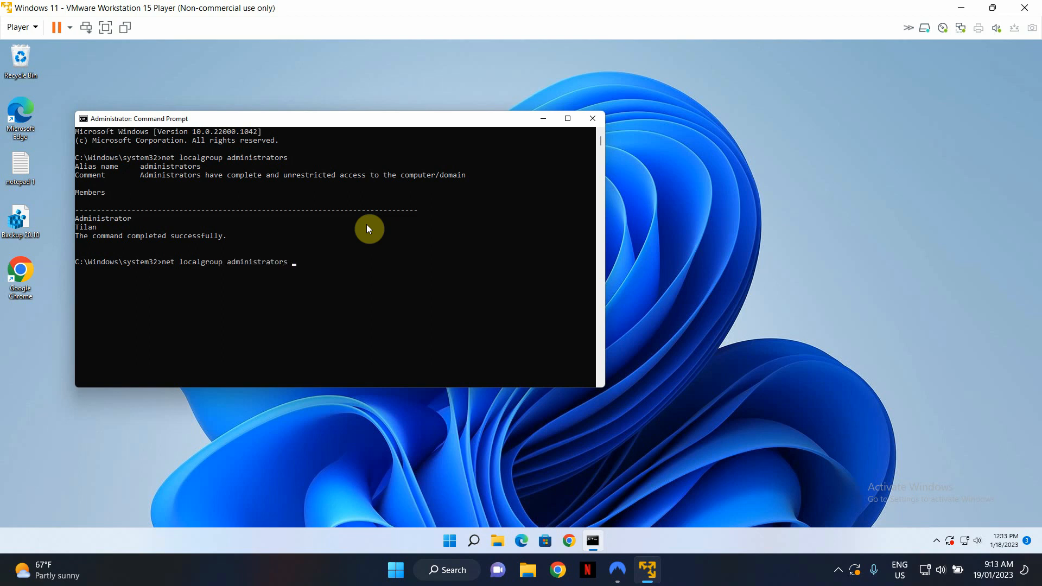
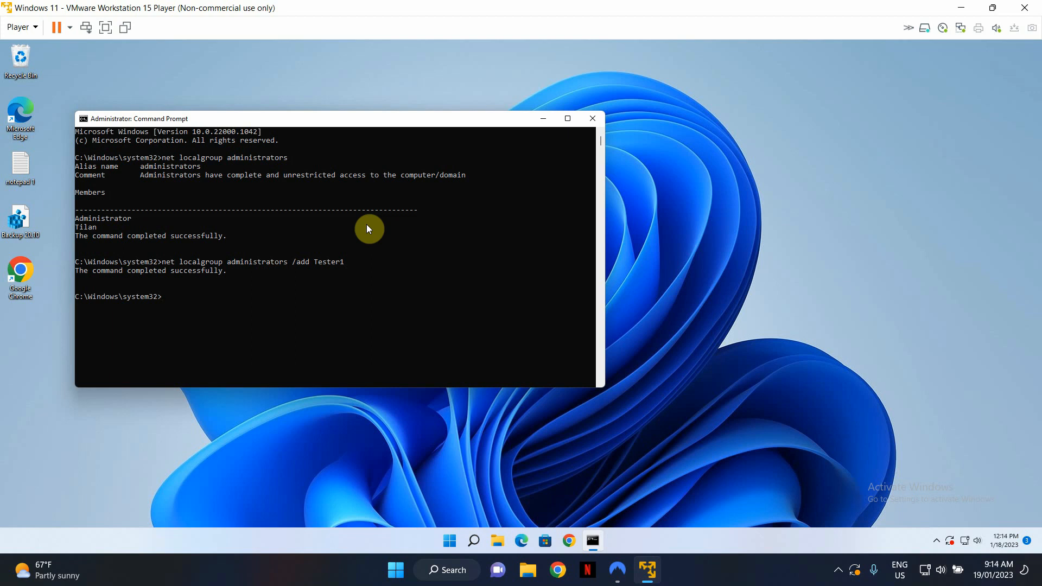
Start entering another command with "net local" at the elevated prompt
{"action": "type", "text": "net locala"}
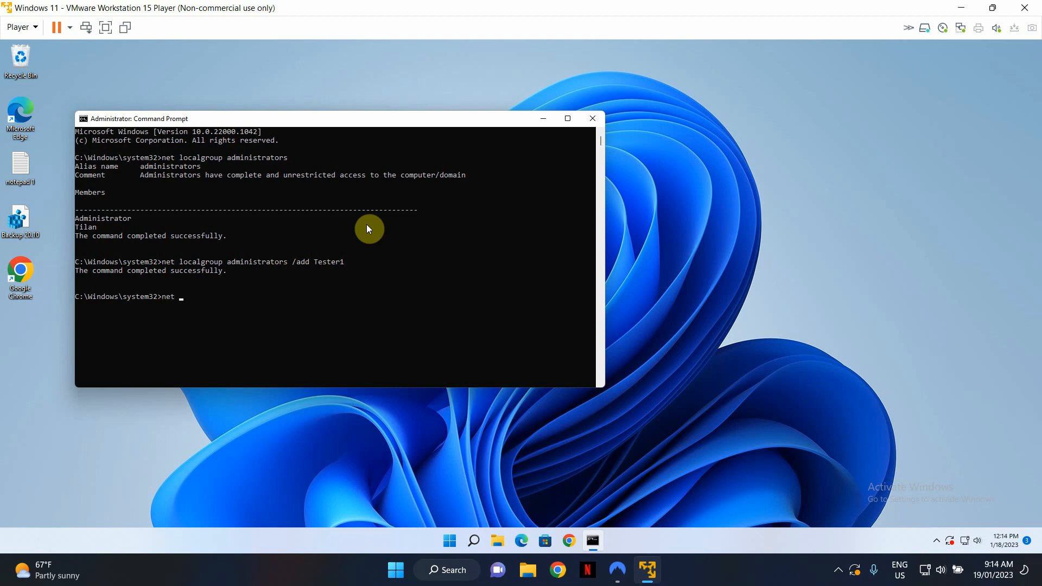